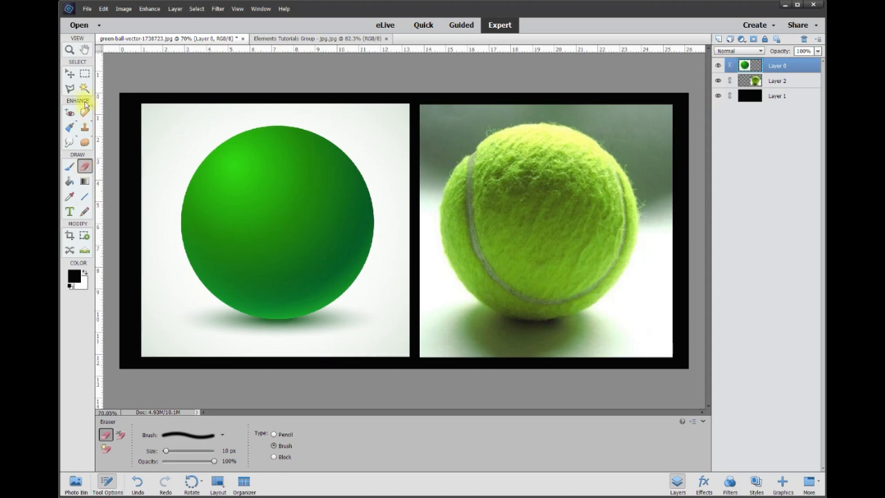
# Step: Compare the outline of the smooth green ball with the fuzzy outline of the tennis ball at close range
pyautogui.click(69, 90)
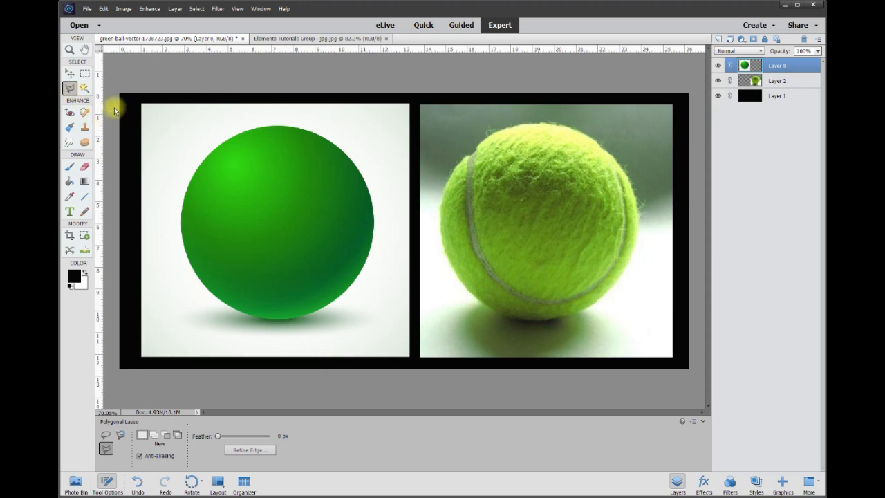
pyautogui.click(84, 88)
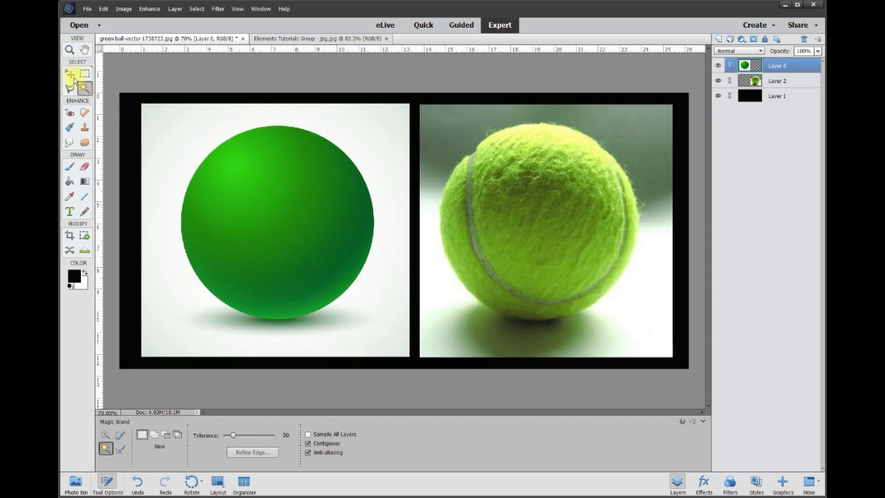
pyautogui.click(72, 74)
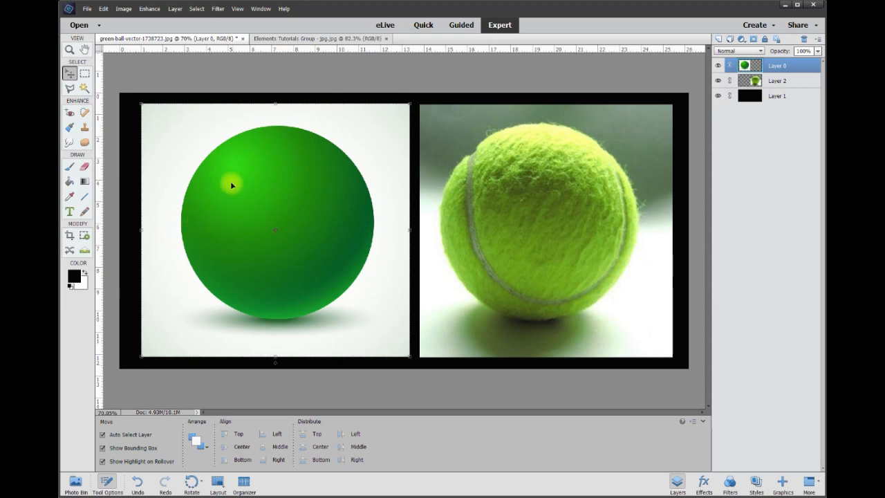
pyautogui.scroll(5, 230, 181)
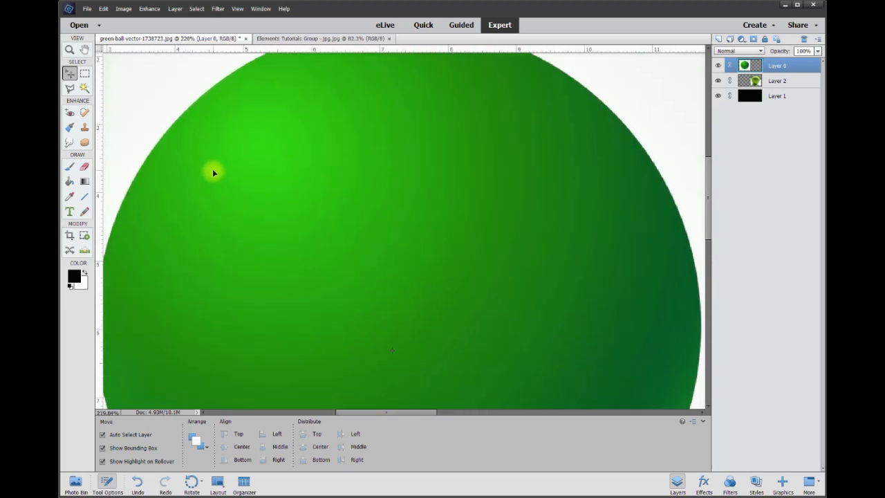
pyautogui.scroll(2, 213, 172)
pyautogui.moveTo(709, 205); pyautogui.dragTo(708, 176)
pyautogui.scroll(1, 458, 134)
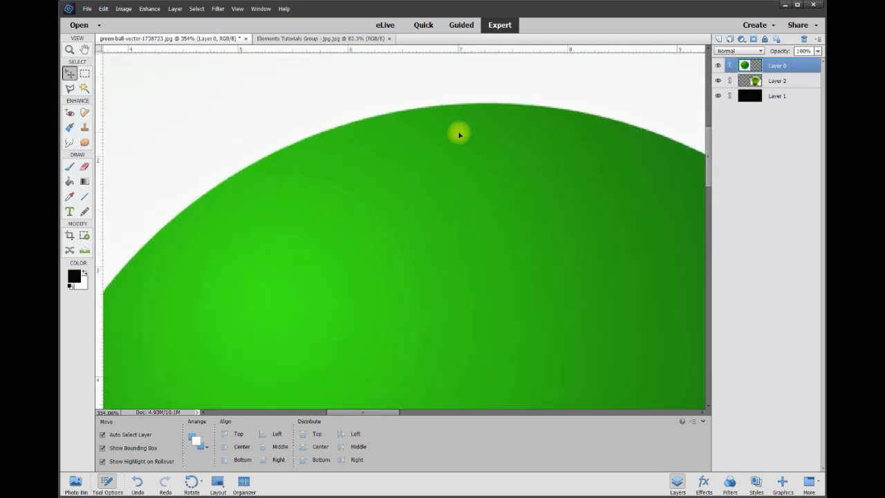
pyautogui.moveTo(386, 413); pyautogui.dragTo(535, 408)
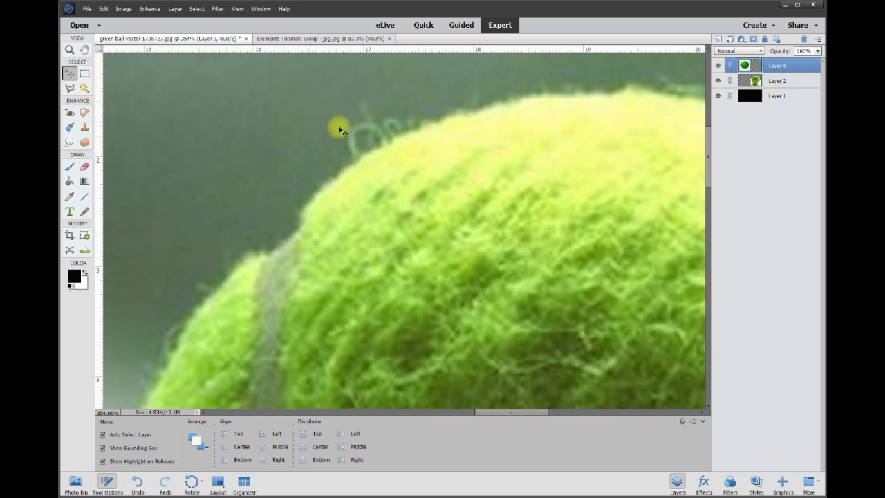
pyautogui.scroll(-8, 369, 330)
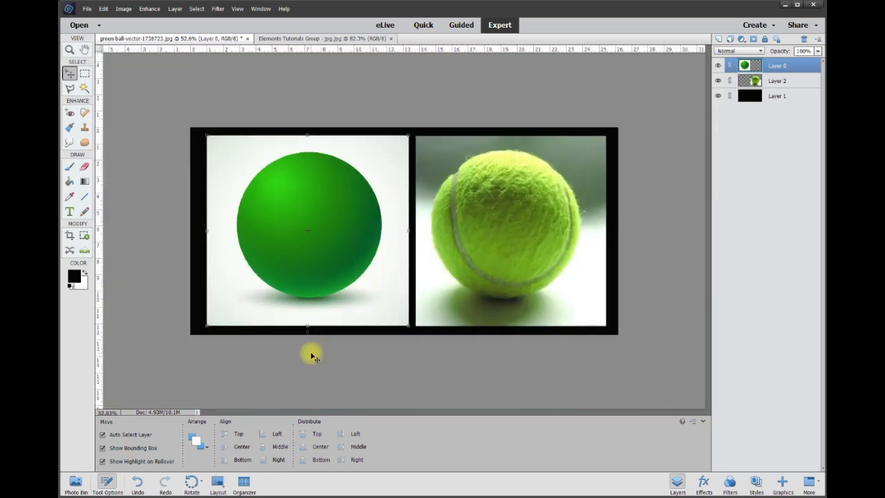
pyautogui.scroll(2, 311, 356)
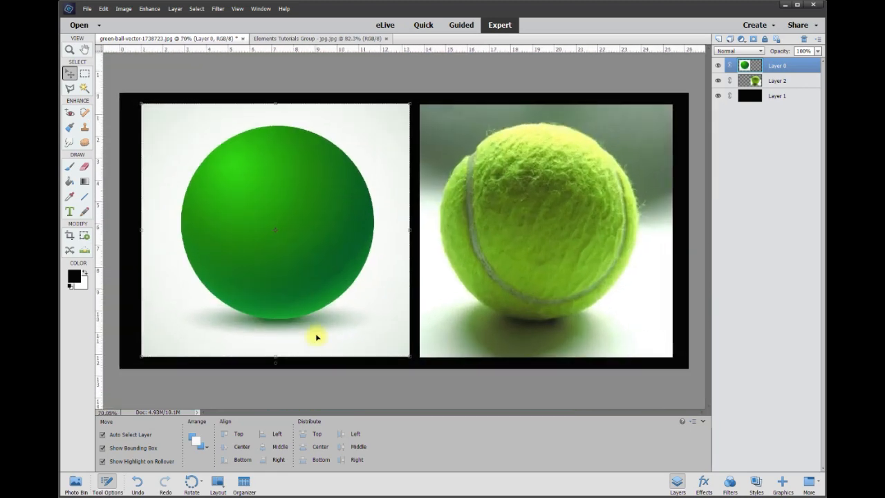
# Step: Select the white background around the smooth green ball with the Magic Wand, delete it from Layer 0 and clear the selection
pyautogui.click(84, 88)
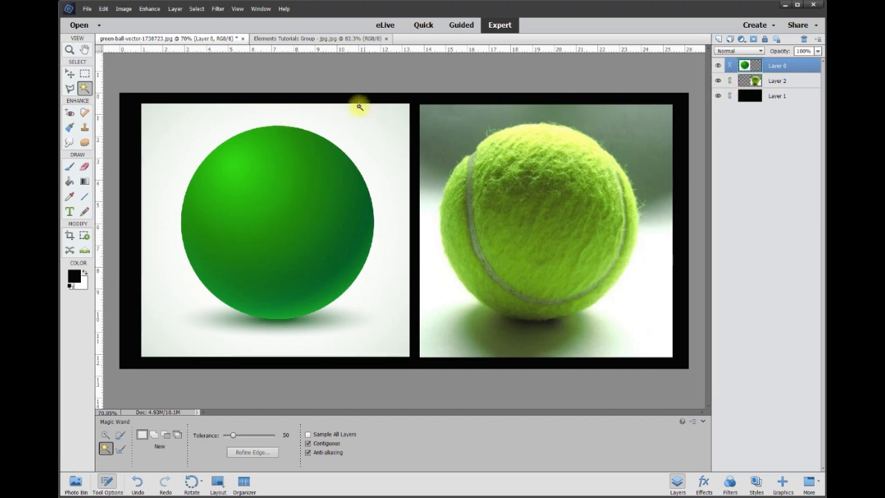
pyautogui.click(278, 117)
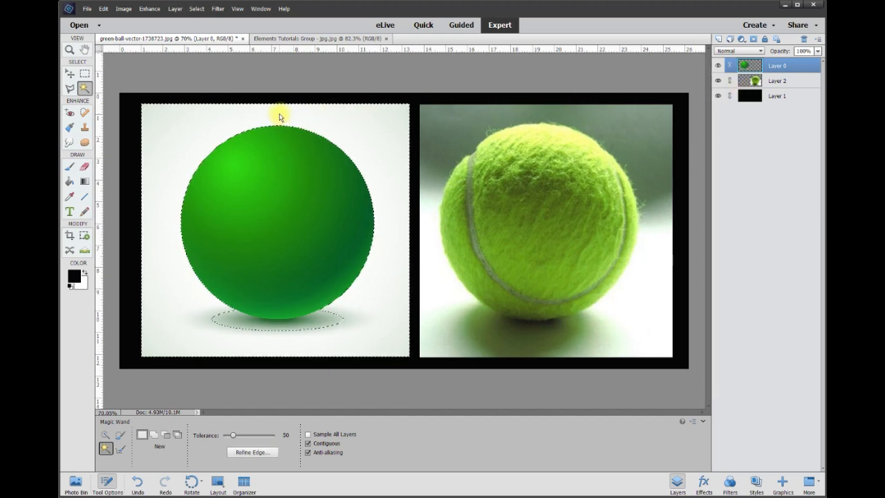
pyautogui.press('Delete')
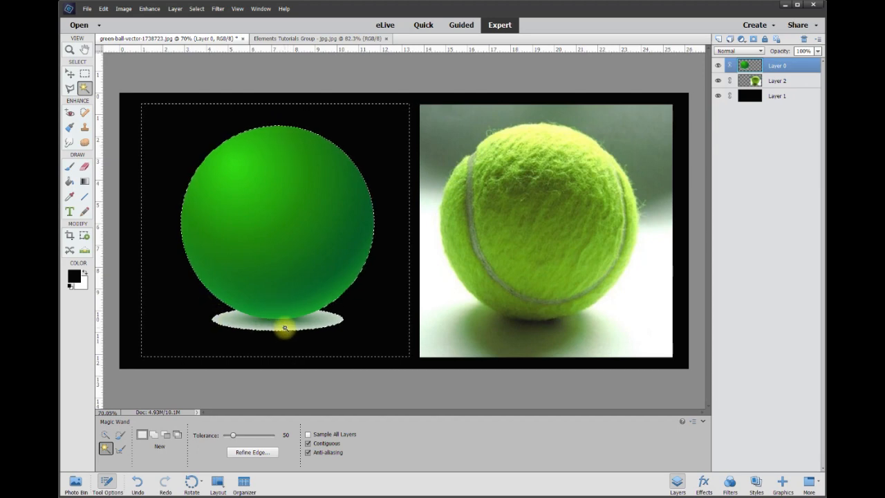
pyautogui.hotkey('ctrl', 'd')
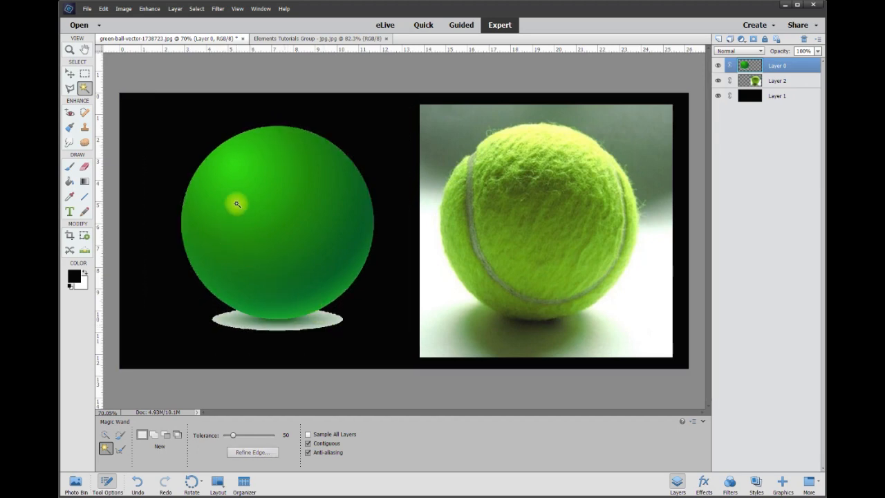
# Step: Examine the cut-out edge of the smooth green ball and the stray fibres along the tennis ball's upper edge
pyautogui.scroll(3, 233, 205)
pyautogui.scroll(2, 384, 193)
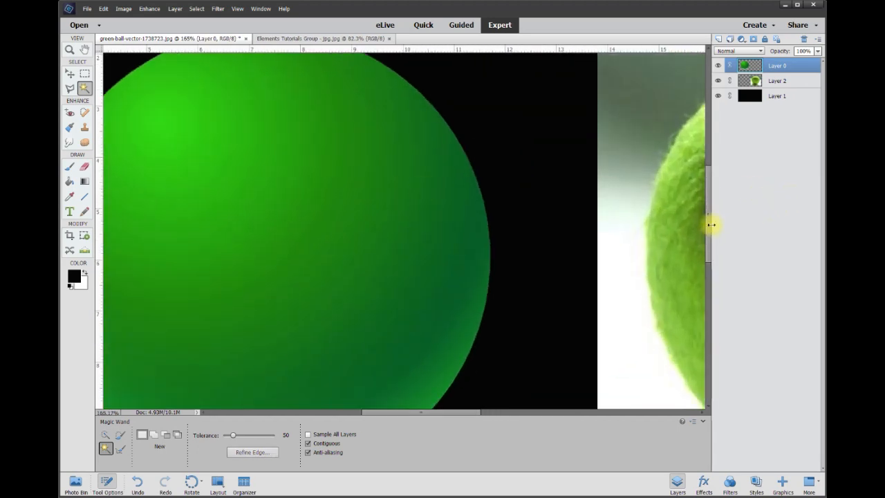
pyautogui.scroll(1, 708, 201)
pyautogui.scroll(2, 336, 196)
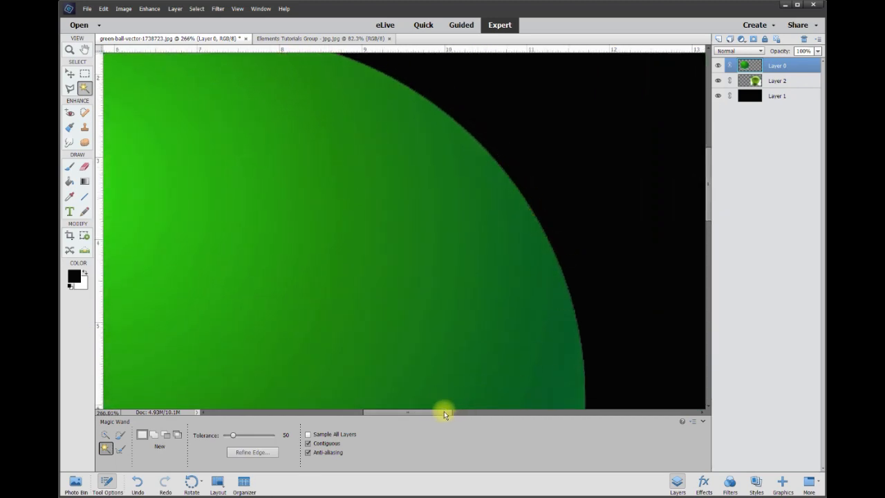
pyautogui.scroll(-2, 491, 325)
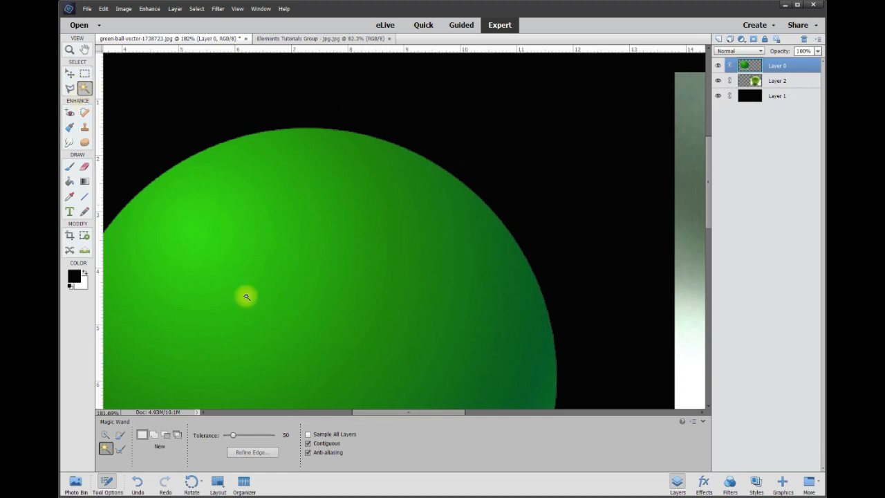
pyautogui.moveTo(428, 412); pyautogui.dragTo(527, 411)
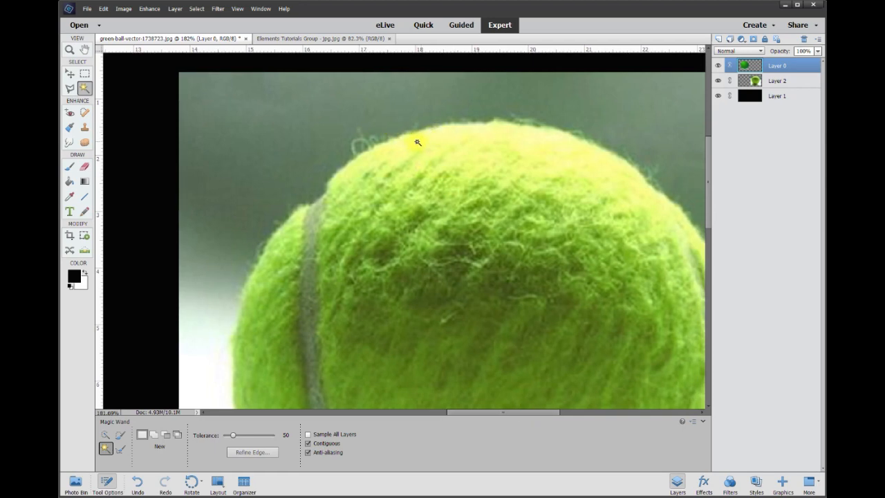
pyautogui.scroll(3, 408, 152)
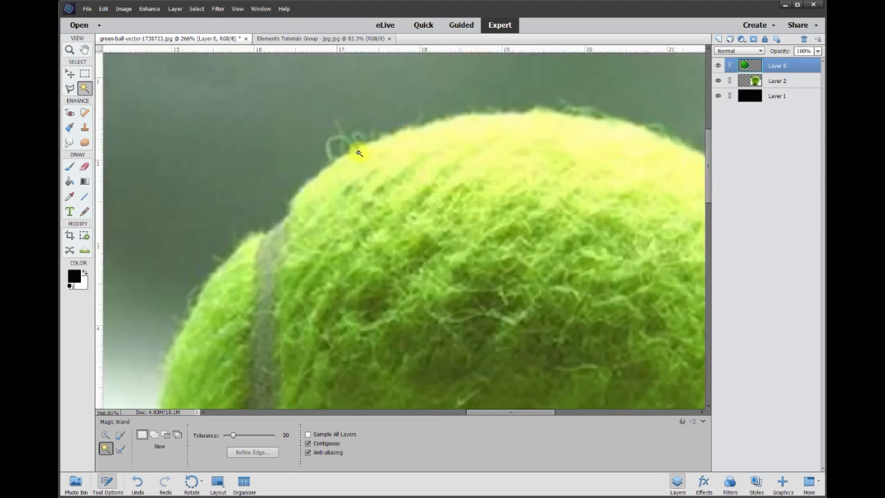
# Step: Try to remove the dark backdrop above the tennis ball on Layer 2 with a Magic Wand selection, clearing the selection after deleting
pyautogui.hotkey('alt', '[')
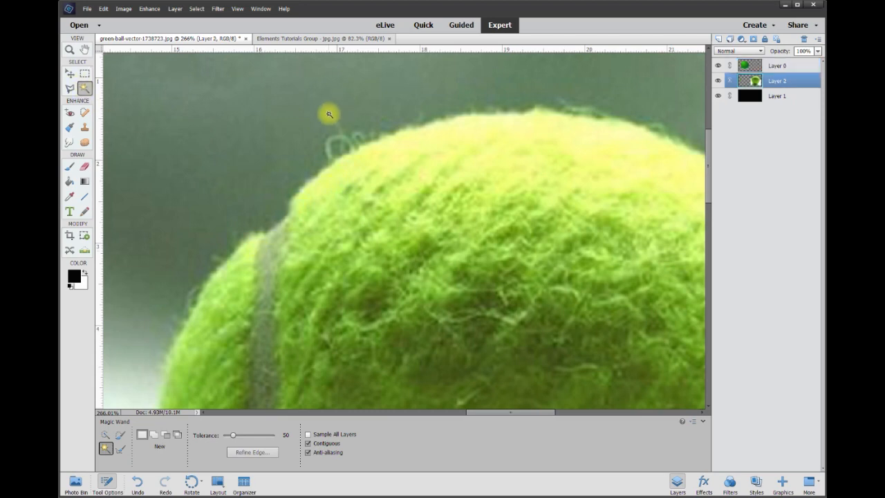
pyautogui.click(340, 114)
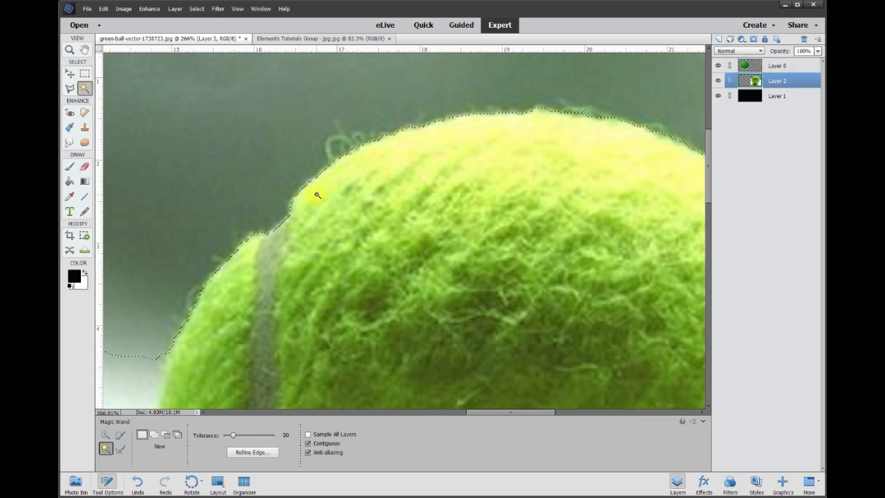
pyautogui.scroll(2, 561, 112)
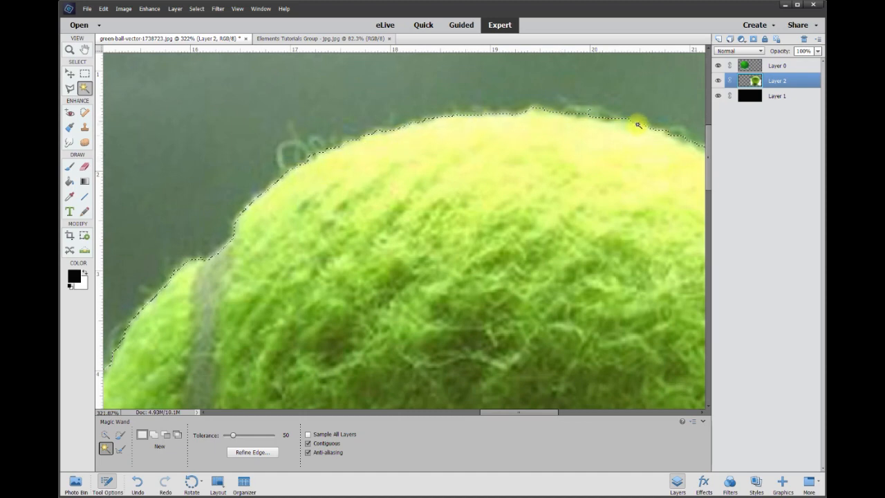
pyautogui.scroll(2, 592, 128)
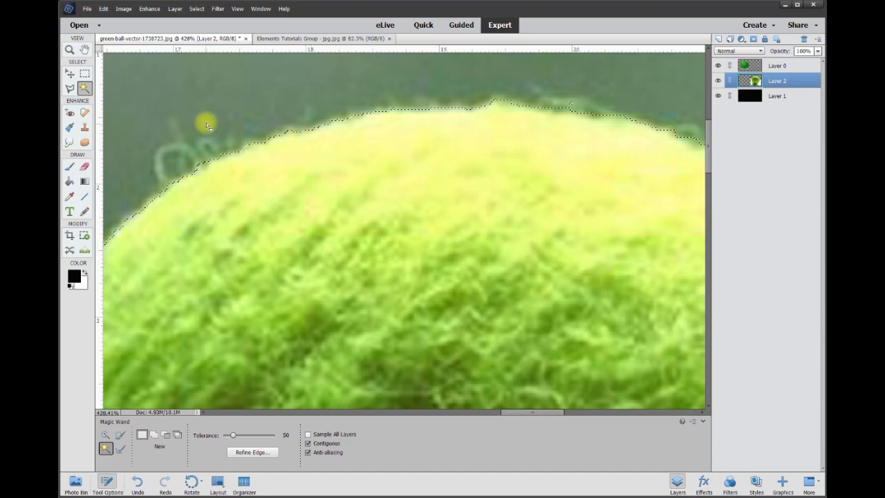
pyautogui.scroll(-4, 188, 125)
pyautogui.scroll(-1, 249, 171)
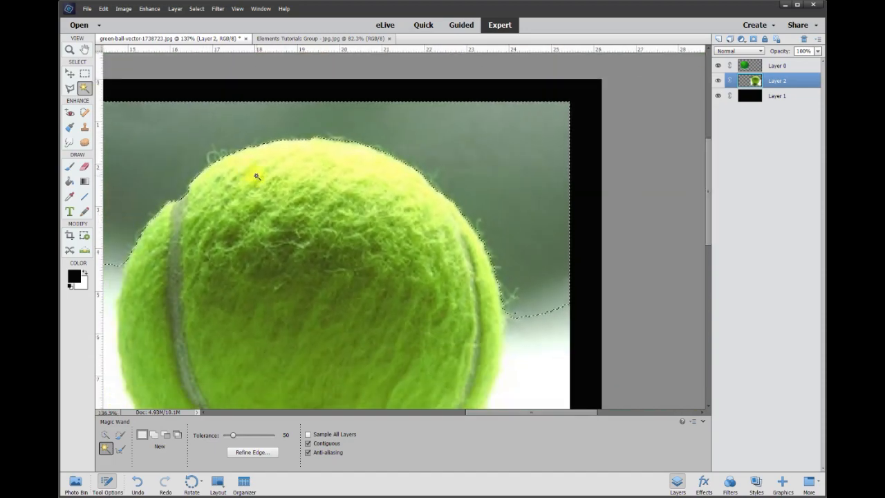
pyautogui.press('Delete')
pyautogui.click(267, 289)
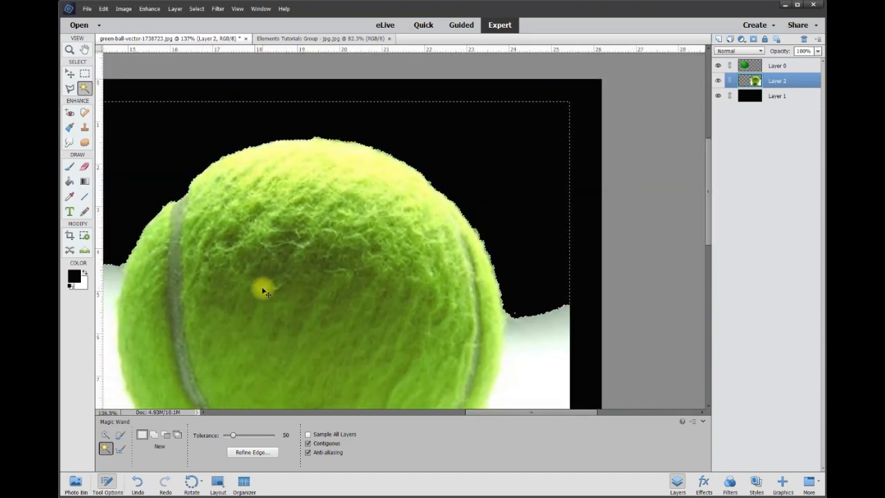
pyautogui.hotkey('ctrl', 'd')
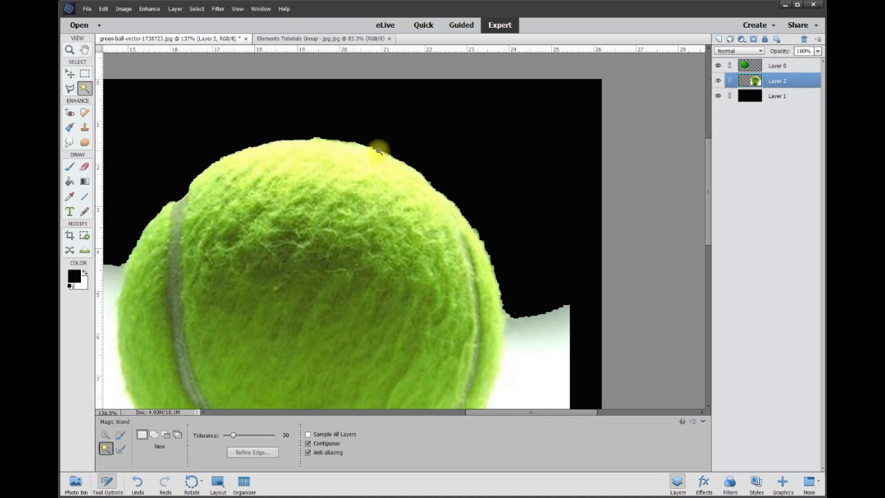
# Step: Check the tennis ball's cut-out edge, and undo the deletion of its dark backdrop
pyautogui.scroll(4, 378, 151)
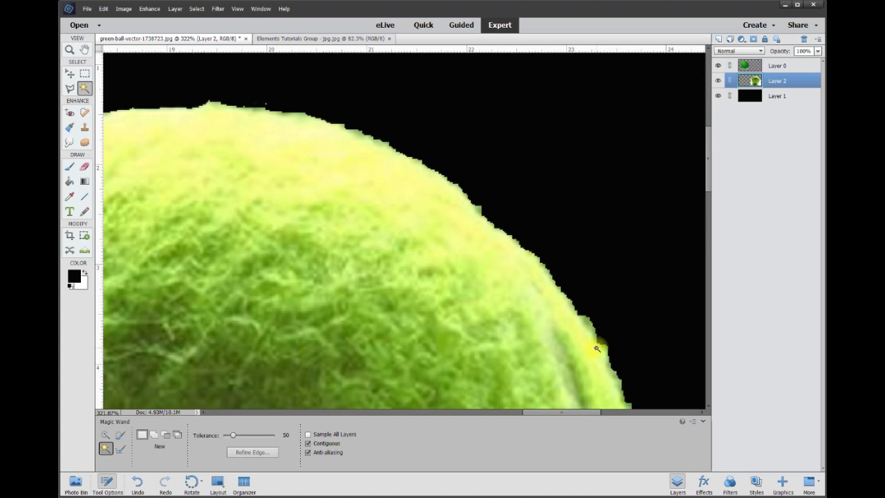
pyautogui.scroll(-4, 398, 296)
pyautogui.moveTo(526, 417); pyautogui.dragTo(475, 412)
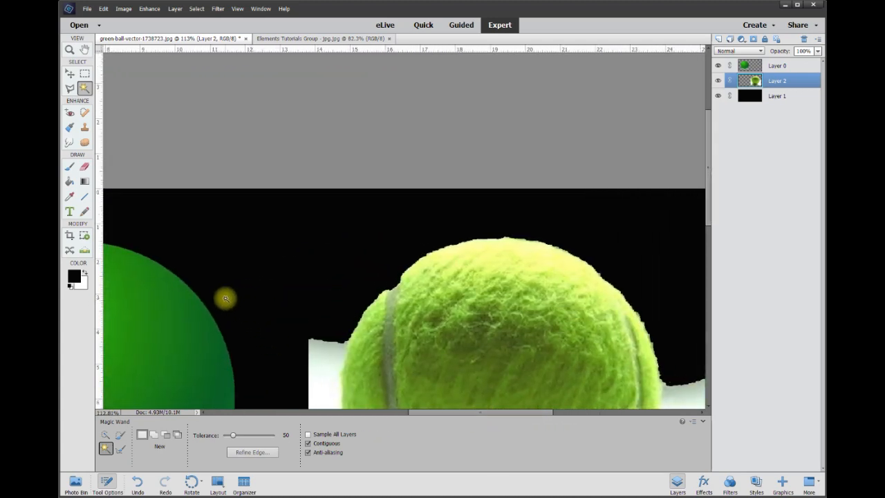
pyautogui.scroll(1, 225, 298)
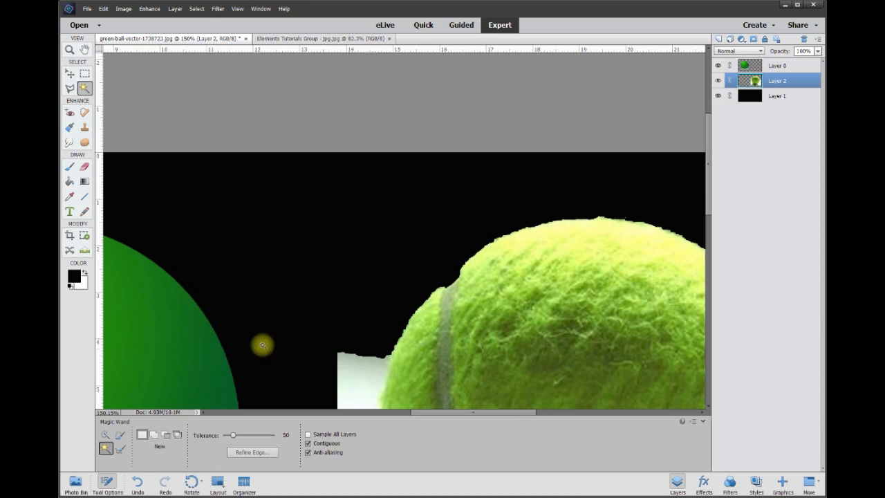
pyautogui.scroll(-1, 331, 321)
pyautogui.hotkey('ctrl', 'z')
pyautogui.moveTo(711, 191); pyautogui.dragTo(709, 217)
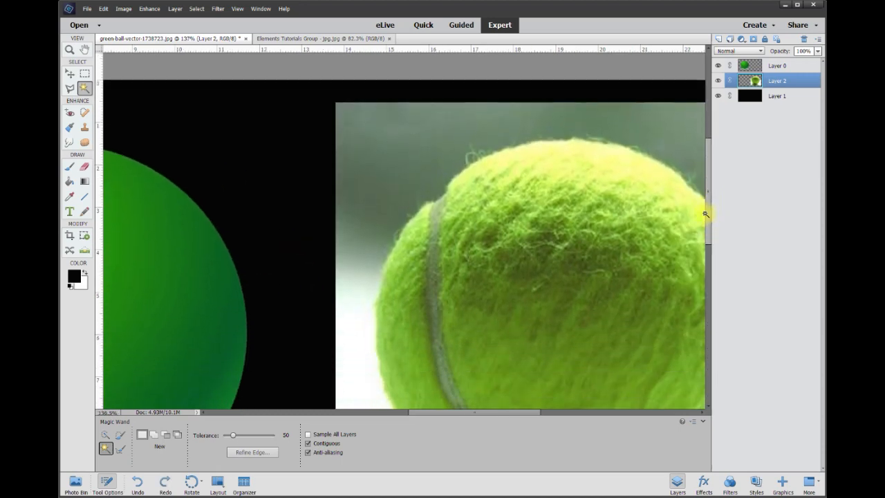
# Step: Start a Polygonal Lasso outline on Layer 2 just above the tennis ball photo's upper-left corner and bring it down to the ball's top edge
pyautogui.click(70, 89)
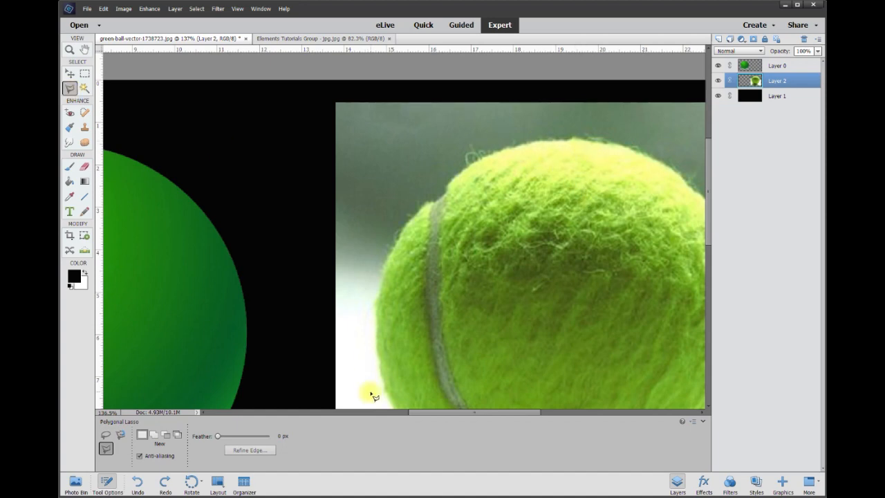
pyautogui.moveTo(513, 411); pyautogui.dragTo(523, 411)
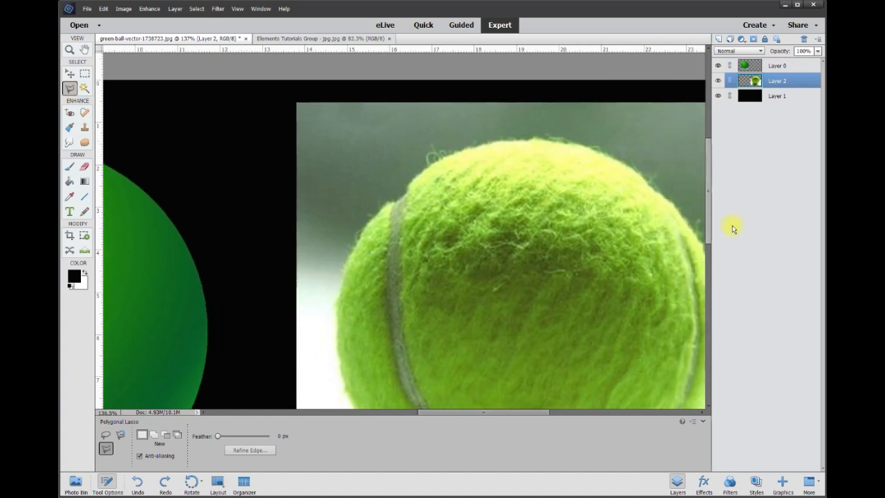
pyautogui.moveTo(708, 221); pyautogui.dragTo(707, 207)
pyautogui.scroll(1, 606, 214)
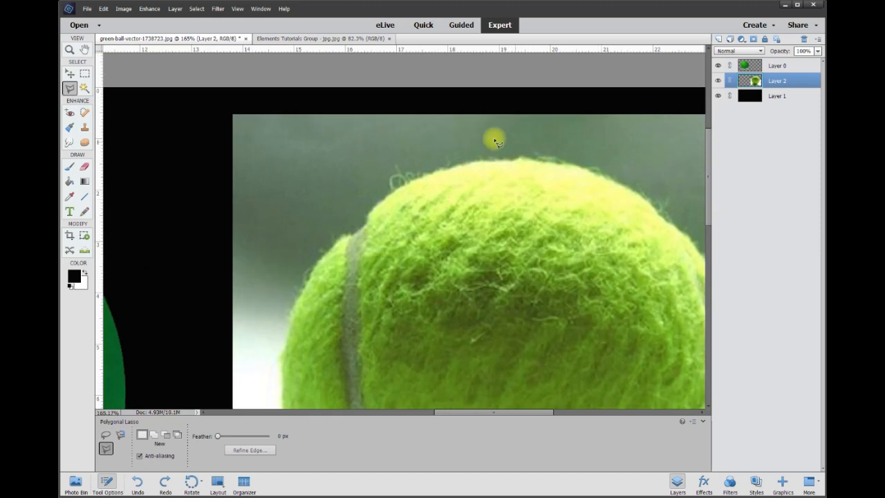
pyautogui.scroll(1, 256, 118)
pyautogui.click(211, 106)
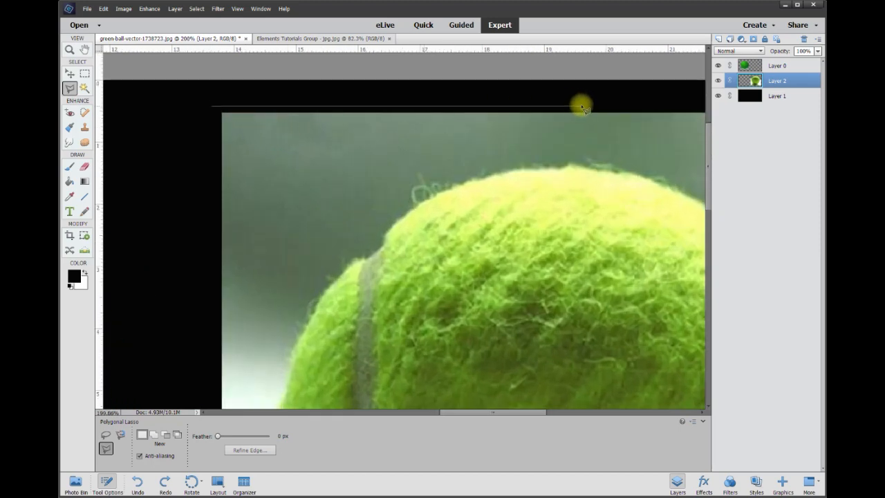
pyautogui.click(557, 110)
pyautogui.click(557, 168)
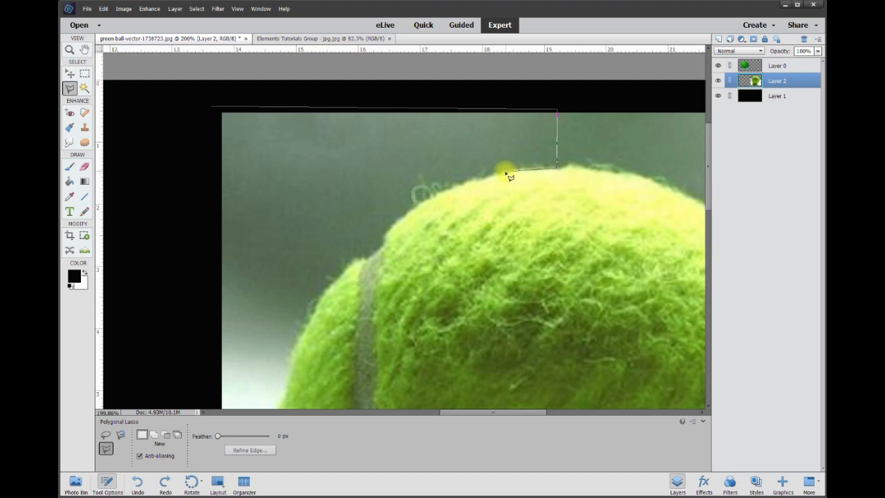
# Step: Continue the Polygonal Lasso outline from the top of the tennis ball down along its left edge
pyautogui.click(507, 172)
pyautogui.click(356, 262)
pyautogui.click(337, 280)
pyautogui.click(315, 310)
pyautogui.scroll(-5, 290, 363)
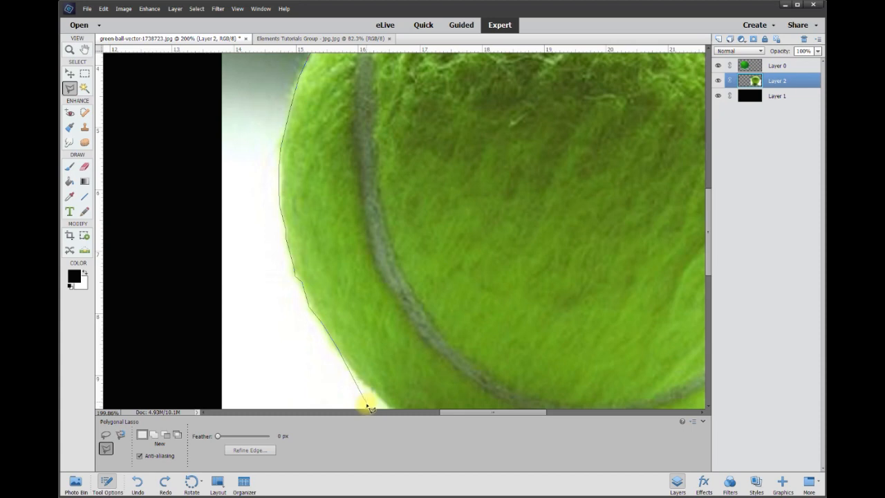
pyautogui.click(351, 221)
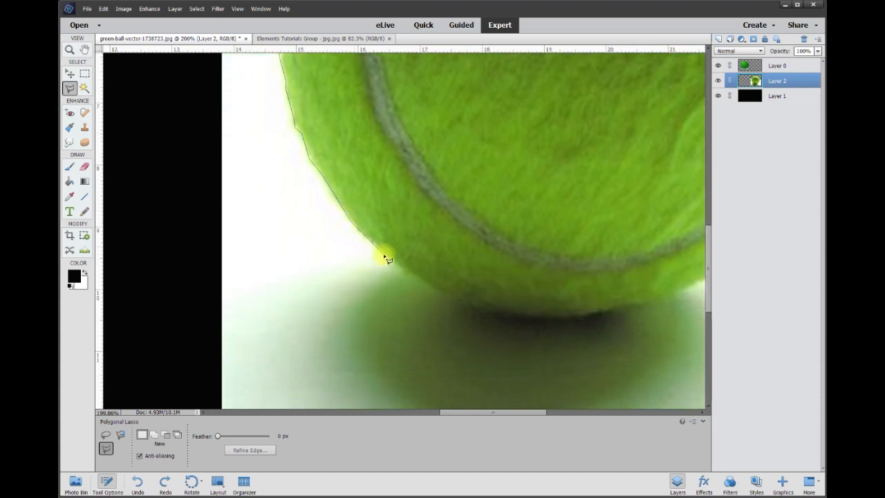
# Step: Trace the tennis ball's lower-left and bottom edge, and close the lasso outline around the photo's left-hand background
pyautogui.click(420, 281)
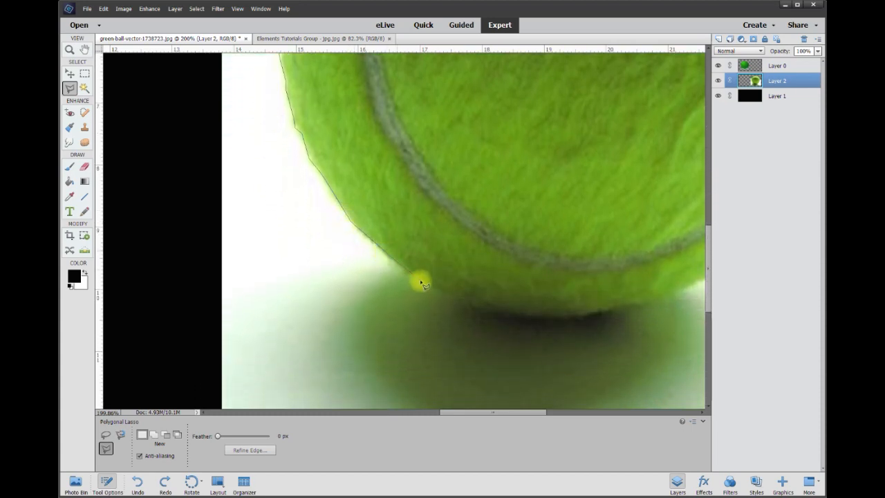
pyautogui.click(464, 304)
pyautogui.click(512, 313)
pyautogui.click(567, 316)
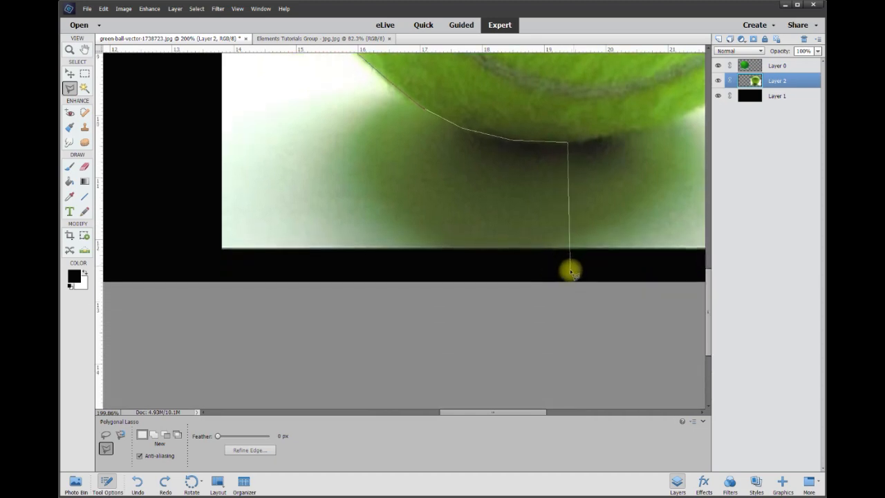
pyautogui.click(570, 269)
pyautogui.click(195, 258)
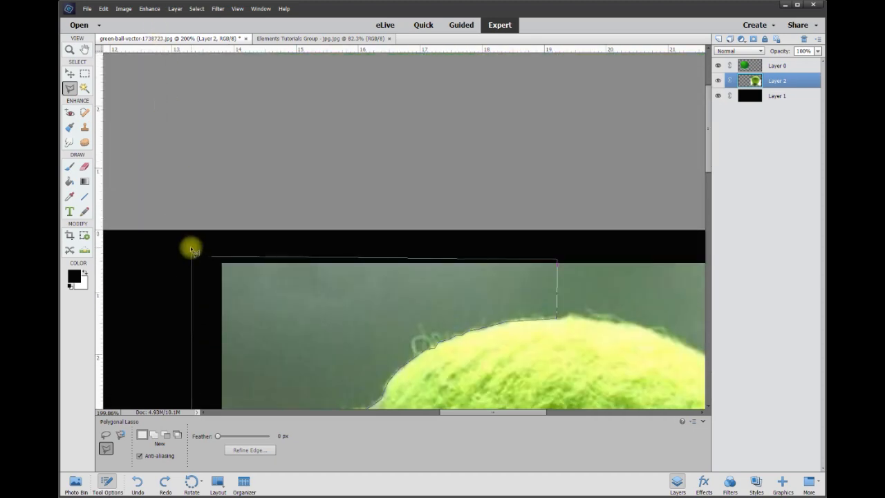
pyautogui.doubleClick(192, 248)
# Step: Delete the selected background to the left of the tennis ball on Layer 2 and clear the selection
pyautogui.scroll(-14, 560, 344)
pyautogui.scroll(4, 555, 239)
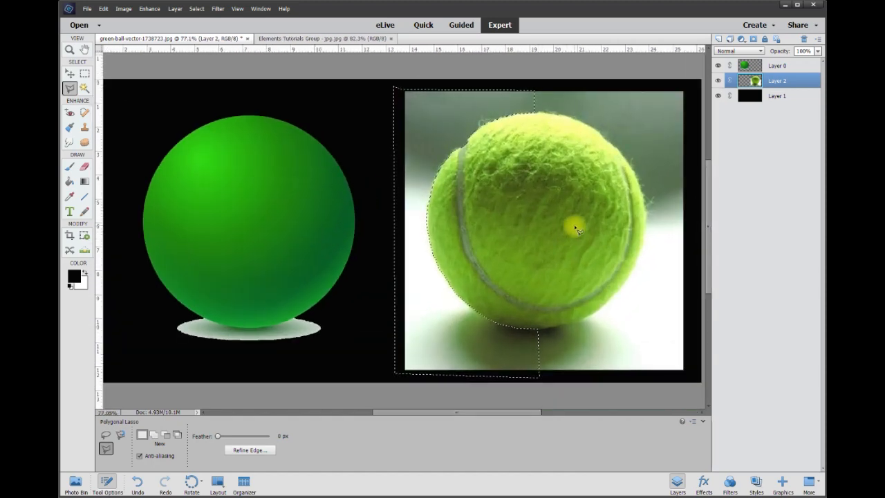
pyautogui.press('Delete')
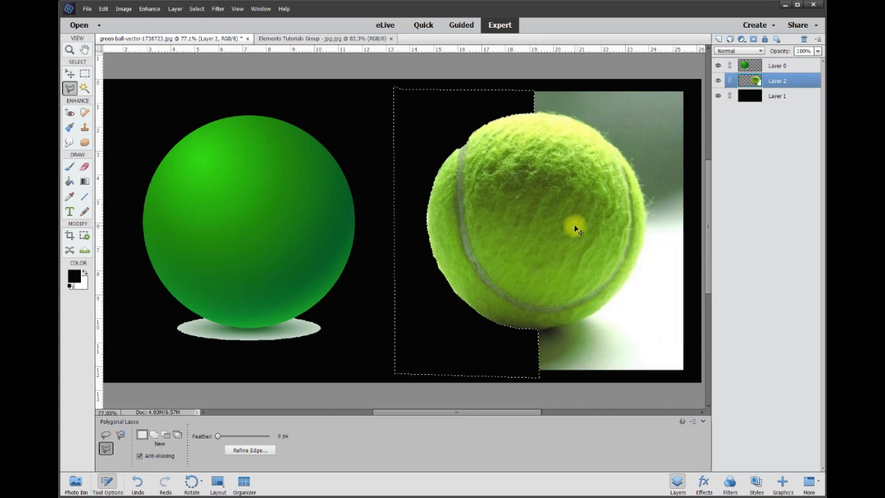
pyautogui.hotkey('ctrl', 'd')
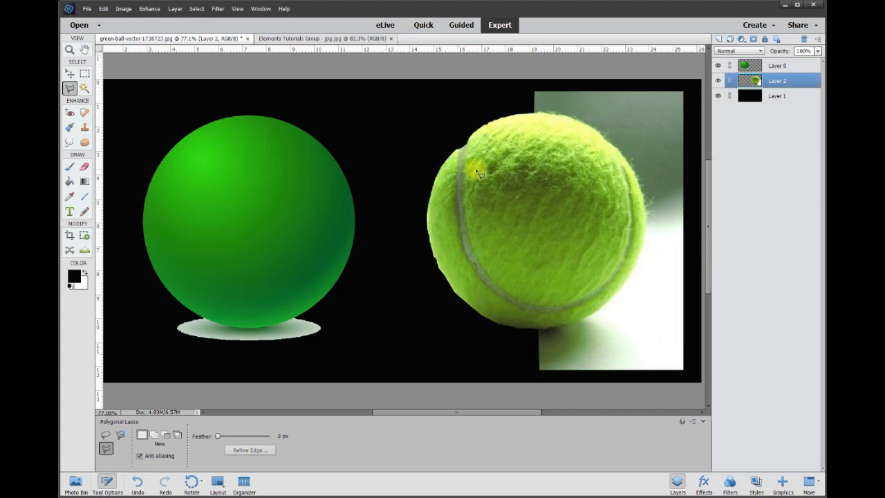
# Step: Erase a thin band along the tennis ball's top and upper-right edge with a 10 px Eraser brush at 100% opacity
pyautogui.scroll(6, 470, 181)
pyautogui.scroll(2, 515, 192)
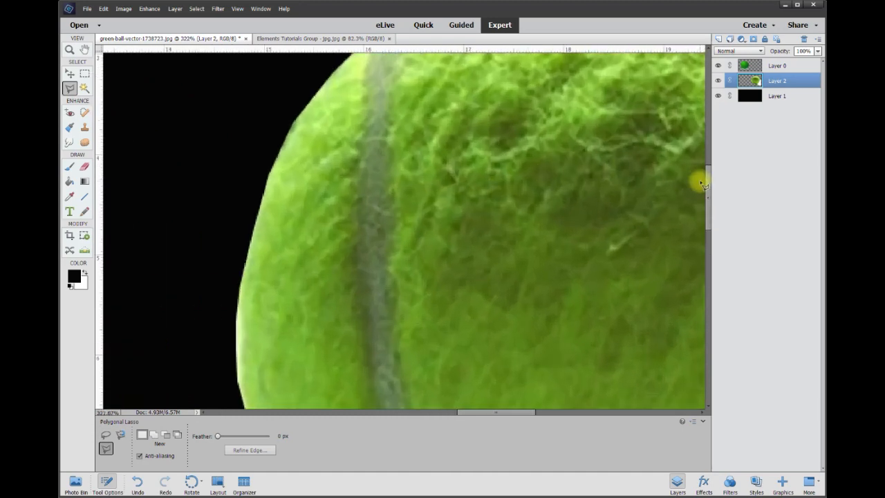
pyautogui.moveTo(709, 197); pyautogui.dragTo(709, 161)
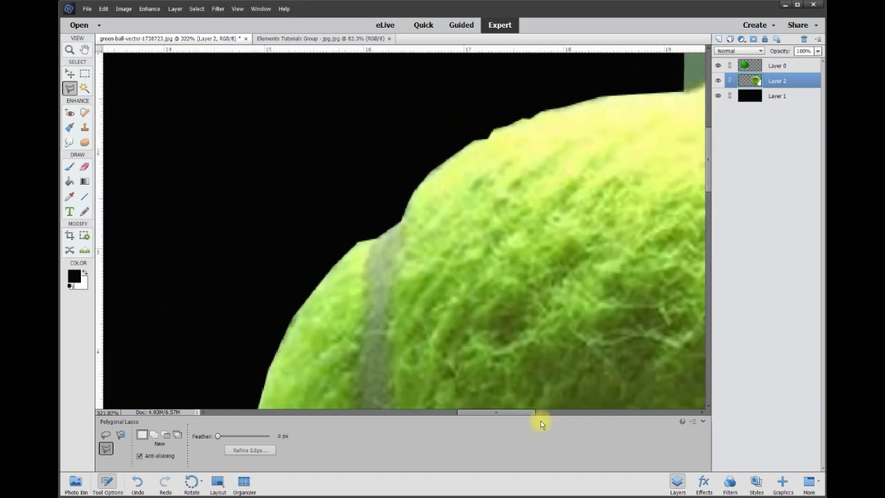
pyautogui.moveTo(527, 408); pyautogui.dragTo(574, 412)
pyautogui.click(84, 168)
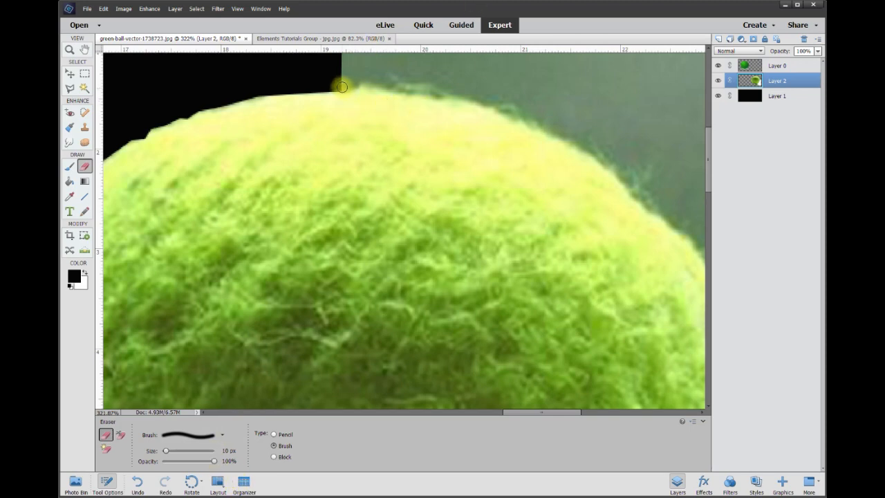
pyautogui.moveTo(360, 87)
pyautogui.mouseDown()
pyautogui.moveTo(452, 92)
pyautogui.moveTo(536, 120)
pyautogui.moveTo(598, 155)
pyautogui.moveTo(640, 199)
pyautogui.mouseUp()
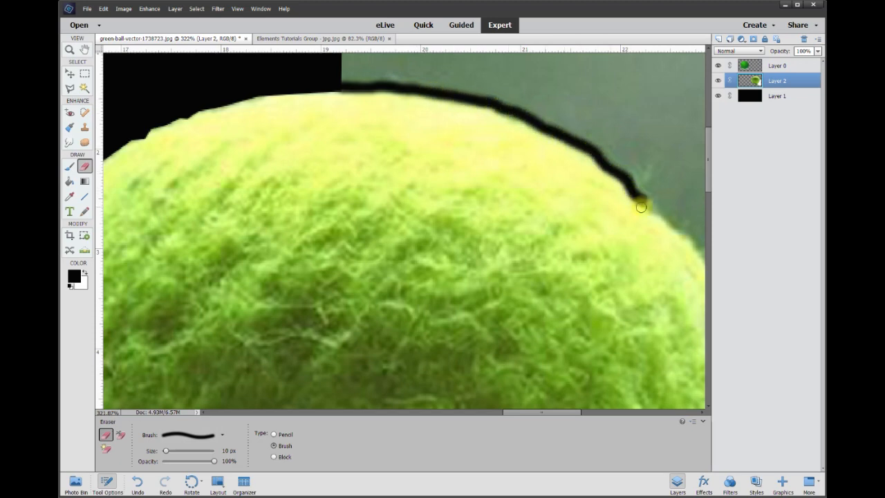
# Step: Extend the erased band down along the tennis ball's right edge
pyautogui.moveTo(711, 184); pyautogui.dragTo(708, 193)
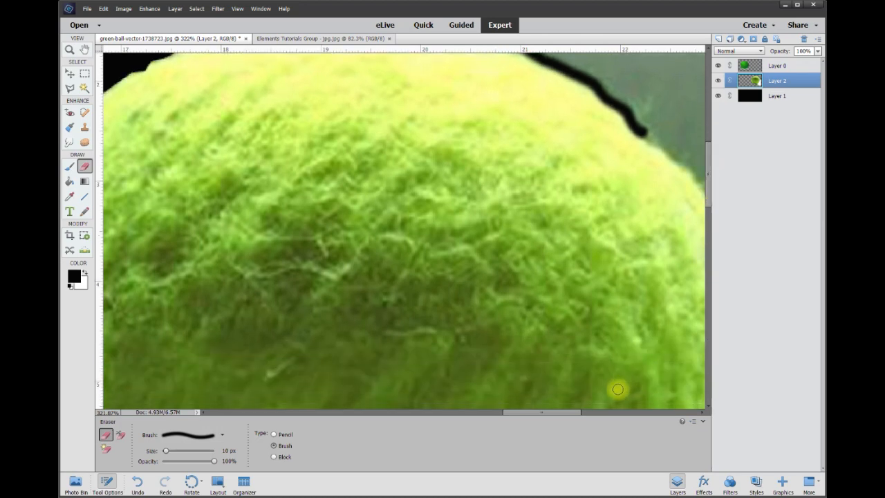
pyautogui.moveTo(574, 413); pyautogui.dragTo(615, 415)
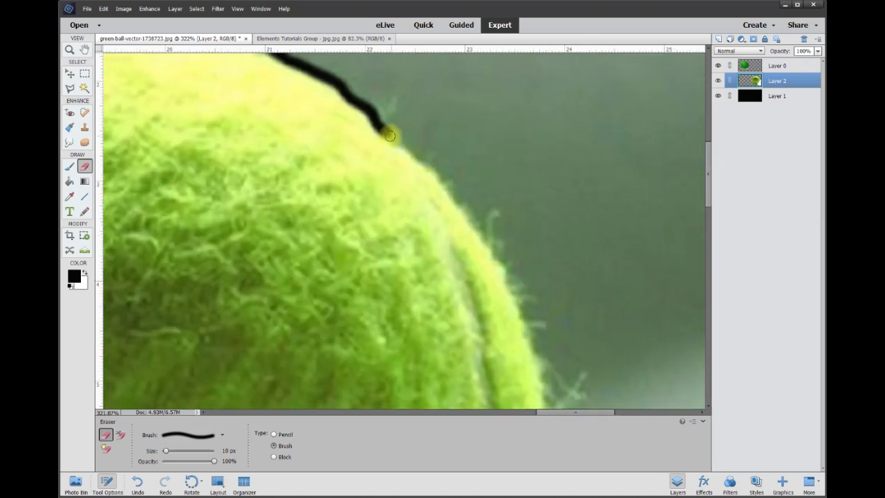
pyautogui.moveTo(386, 133)
pyautogui.mouseDown()
pyautogui.moveTo(435, 166)
pyautogui.moveTo(495, 249)
pyautogui.moveTo(542, 360)
pyautogui.mouseUp()
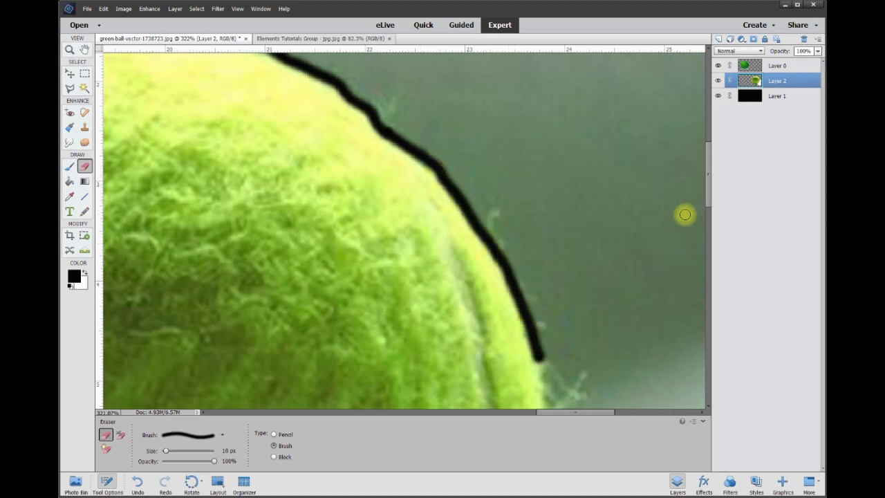
pyautogui.moveTo(709, 187); pyautogui.dragTo(710, 237)
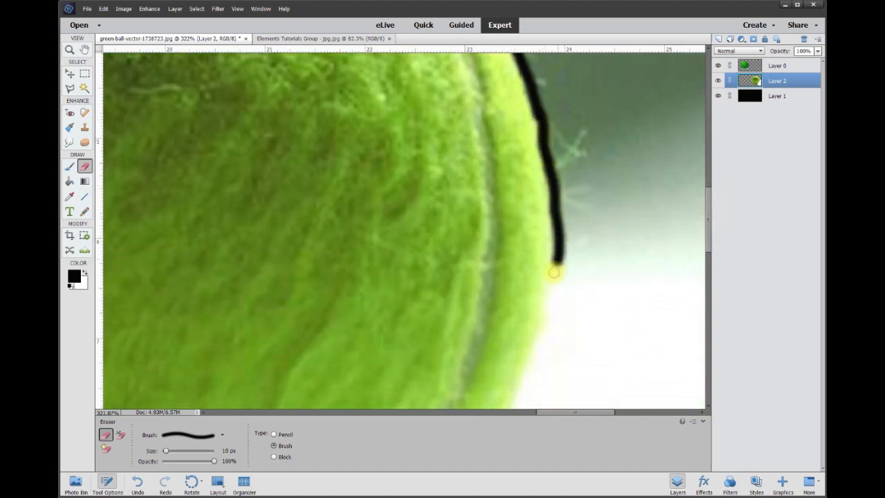
pyautogui.moveTo(549, 305); pyautogui.dragTo(542, 334)
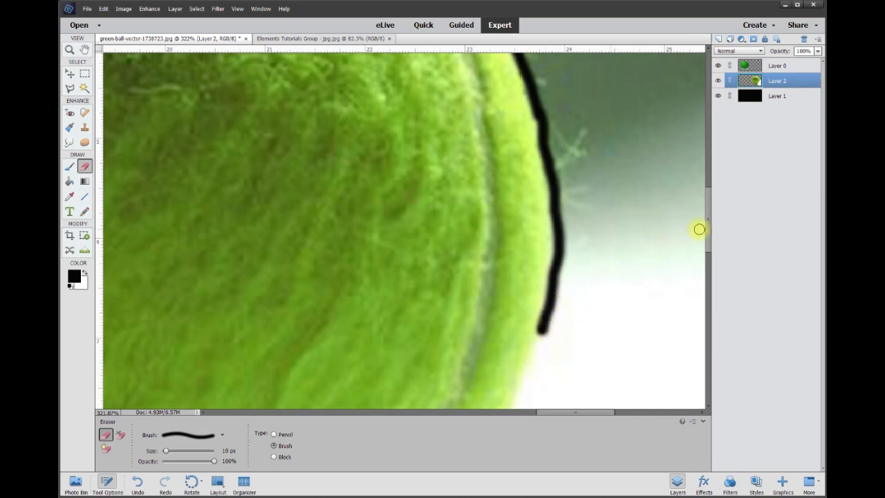
# Step: Erase along the tennis ball's lower-right and bottom edge until the band meets the area already cut away
pyautogui.moveTo(707, 230); pyautogui.dragTo(708, 271)
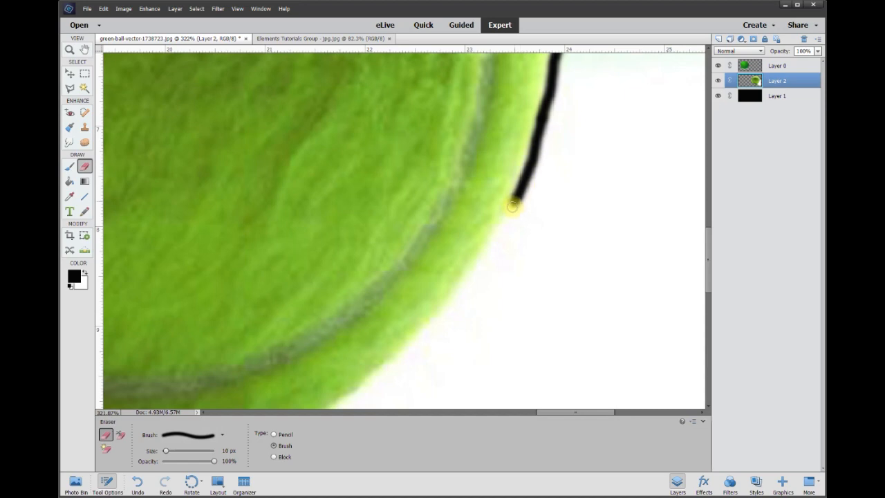
pyautogui.moveTo(473, 270)
pyautogui.mouseDown()
pyautogui.moveTo(422, 335)
pyautogui.moveTo(335, 406)
pyautogui.mouseUp()
pyautogui.moveTo(705, 259); pyautogui.dragTo(708, 300)
pyautogui.moveTo(574, 412); pyautogui.dragTo(550, 412)
pyautogui.moveTo(531, 227)
pyautogui.mouseDown()
pyautogui.moveTo(405, 280)
pyautogui.moveTo(298, 299)
pyautogui.mouseUp()
pyautogui.scroll(-5, 615, 272)
pyautogui.scroll(-2, 534, 181)
pyautogui.scroll(-2, 493, 164)
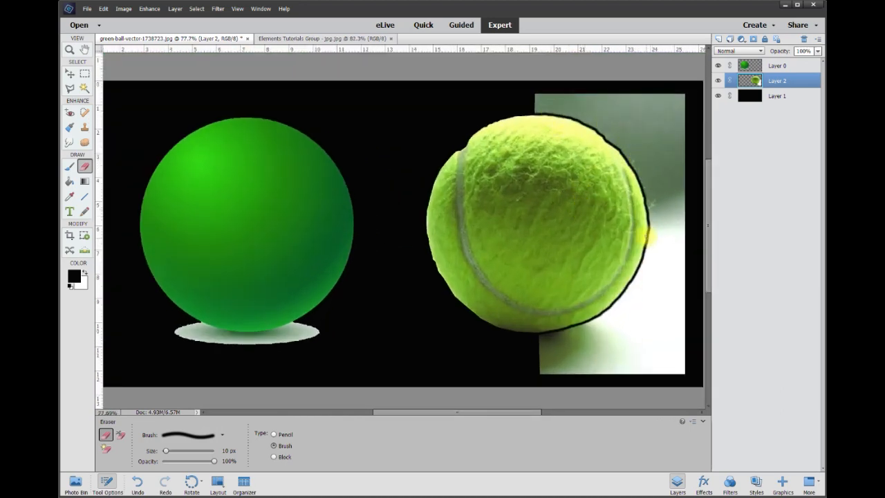
# Step: Start a Polygonal Lasso outline outside the photo's upper-right corner, bringing it across the top and down to the erased band above the ball
pyautogui.scroll(2, 604, 155)
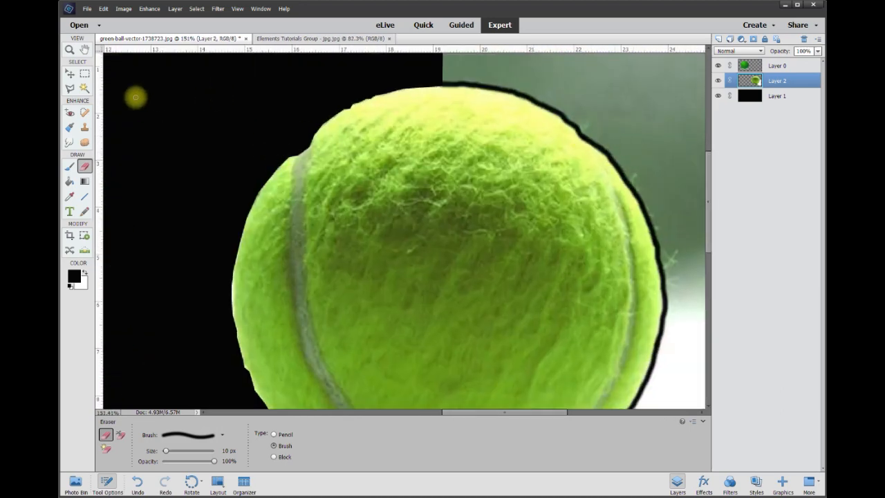
pyautogui.click(72, 88)
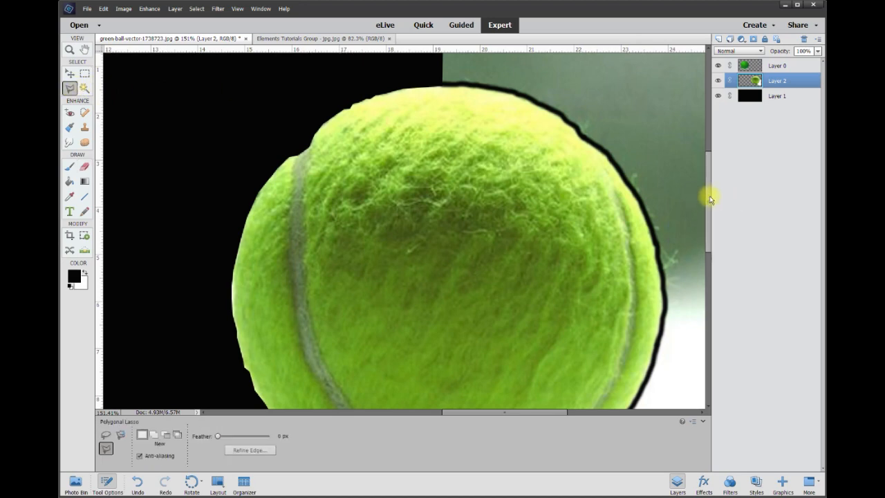
pyautogui.moveTo(710, 199); pyautogui.dragTo(710, 176)
pyautogui.moveTo(561, 415); pyautogui.dragTo(589, 415)
pyautogui.scroll(3, 606, 149)
pyautogui.click(668, 72)
pyautogui.scroll(1, 668, 72)
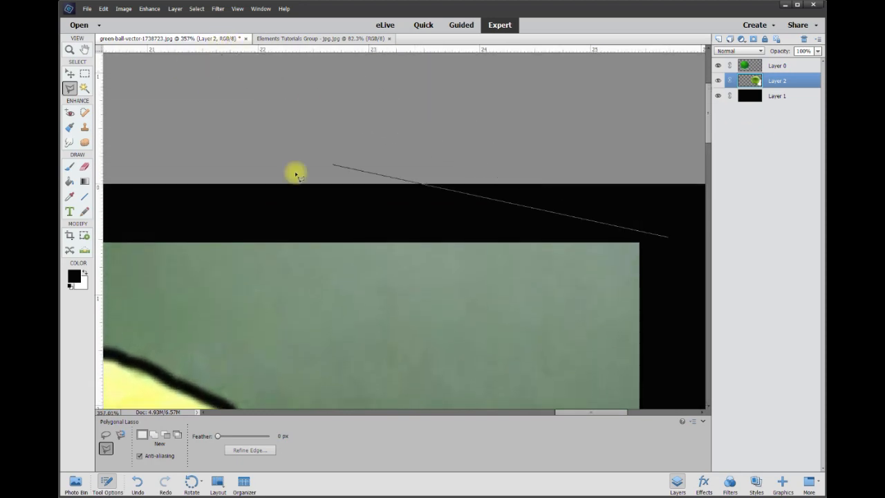
pyautogui.click(403, 226)
pyautogui.click(423, 335)
pyautogui.click(659, 368)
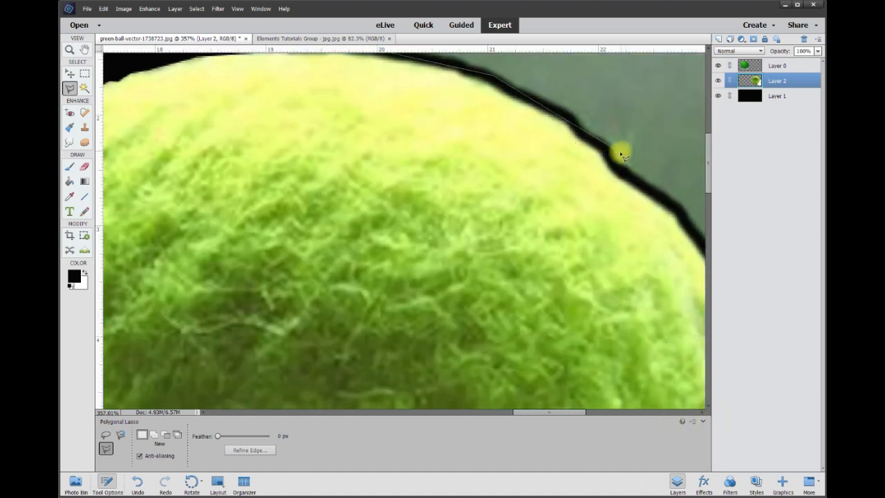
# Step: Continue the lasso outline inside the erased band down the tennis ball's upper-right and right edge
pyautogui.click(571, 126)
pyautogui.click(603, 150)
pyautogui.click(626, 174)
pyautogui.click(690, 227)
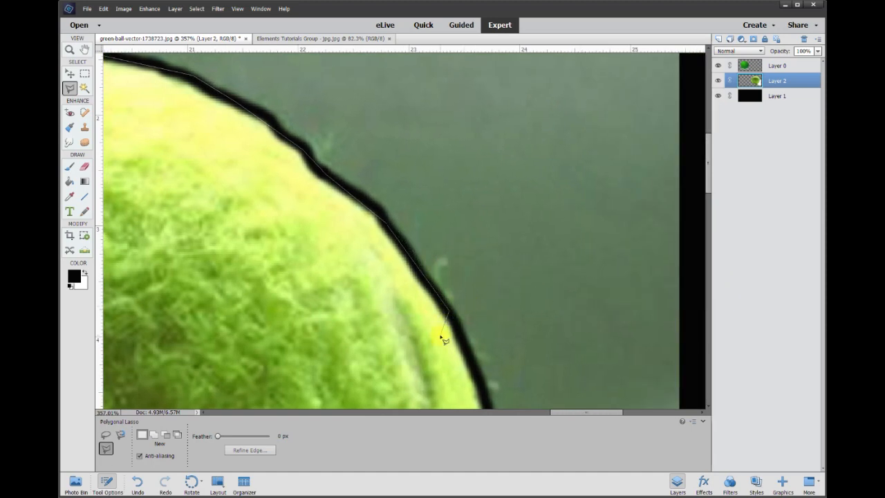
pyautogui.click(487, 394)
pyautogui.click(494, 250)
pyautogui.click(509, 336)
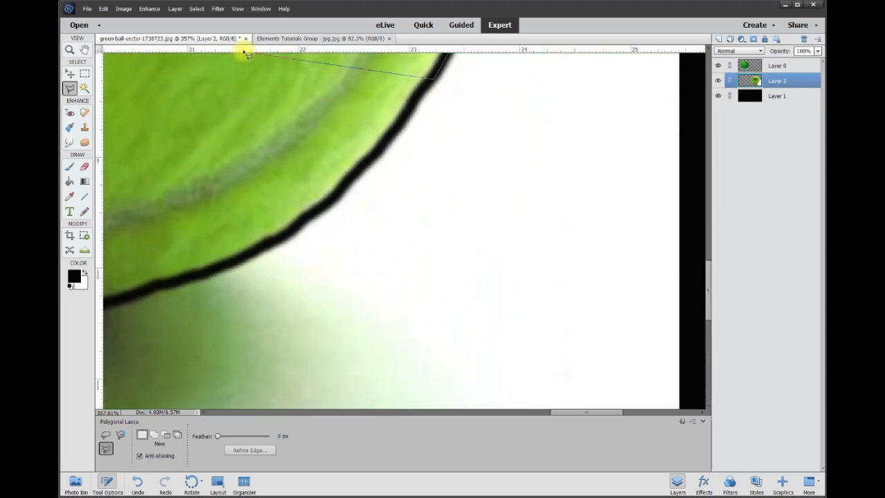
# Step: Trace the erased band under the ball, and close the lasso outline around the outer corners of the remaining background
pyautogui.click(281, 284)
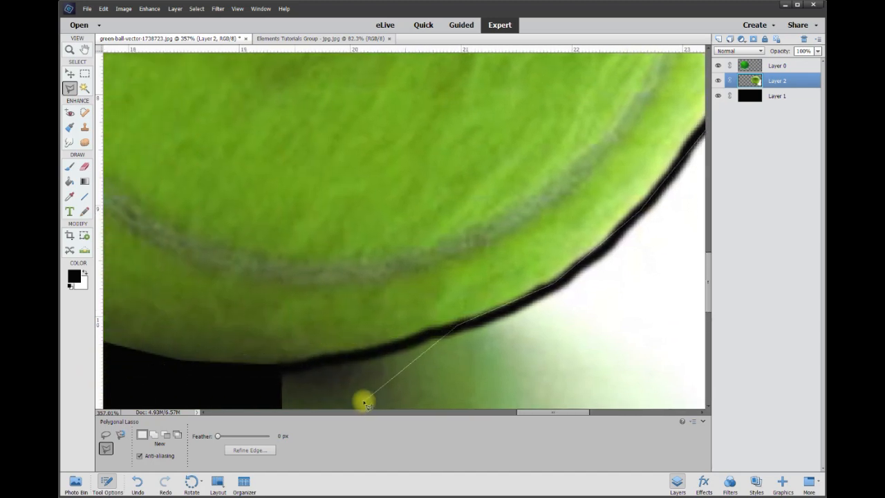
pyautogui.click(266, 366)
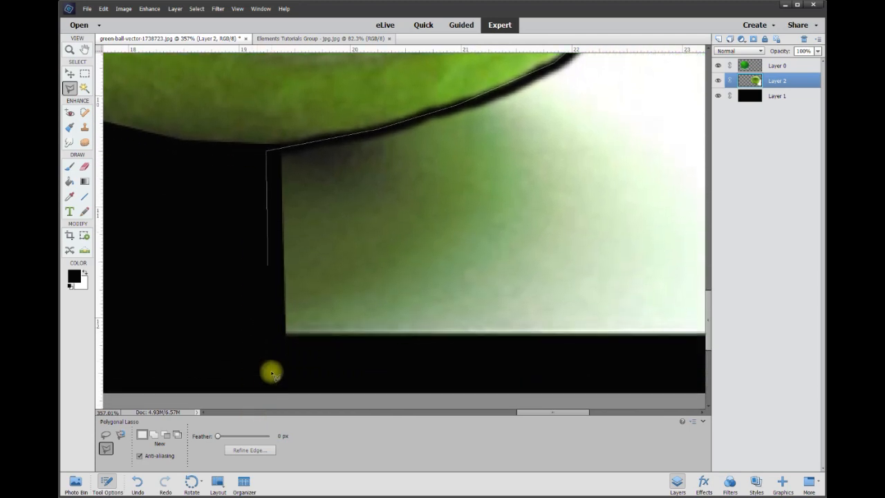
pyautogui.click(269, 347)
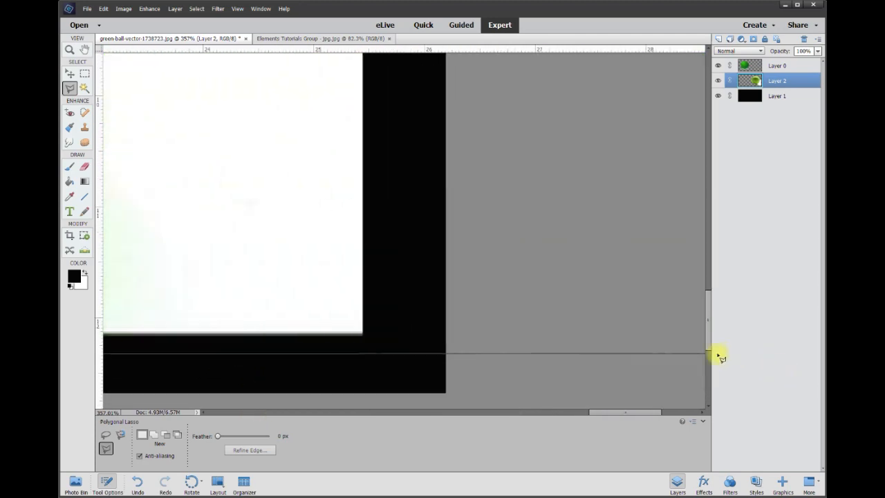
pyautogui.click(406, 336)
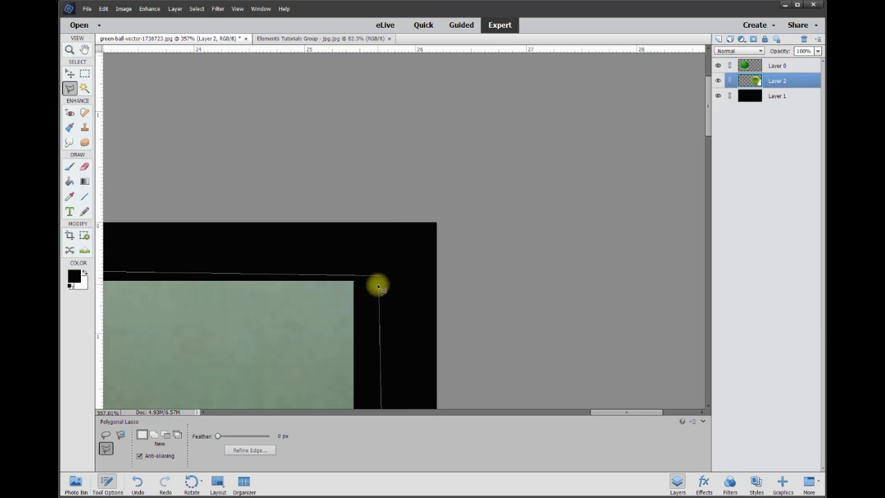
pyautogui.click(378, 286)
# Step: Delete the selected background to the right of the tennis ball on Layer 2 and clear the selection
pyautogui.scroll(-11, 362, 291)
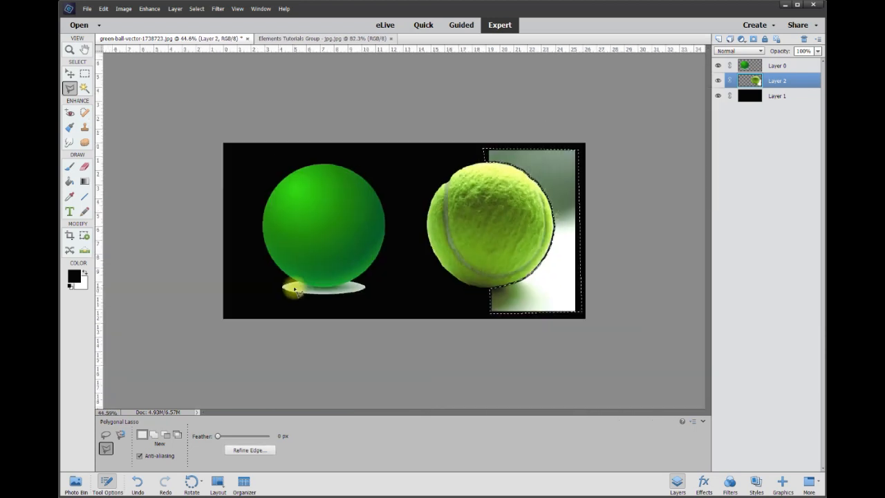
pyautogui.scroll(1, 453, 275)
pyautogui.scroll(2, 458, 277)
pyautogui.press('Delete')
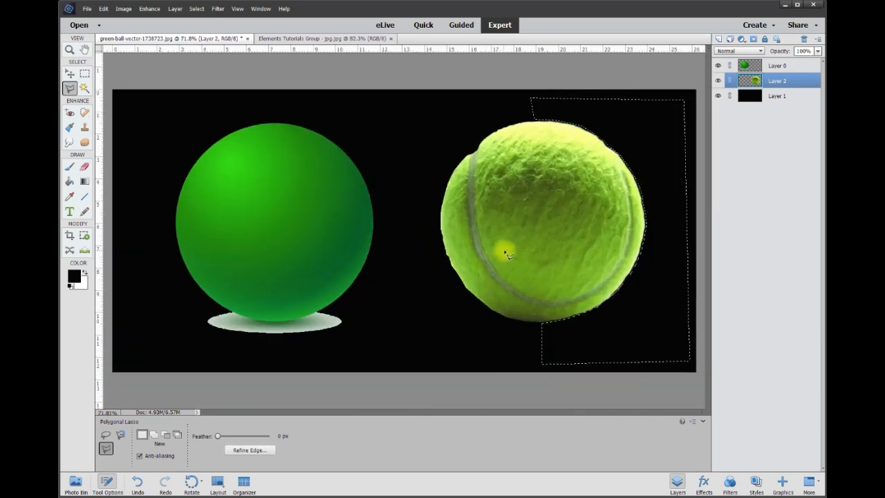
pyautogui.hotkey('ctrl', 'd')
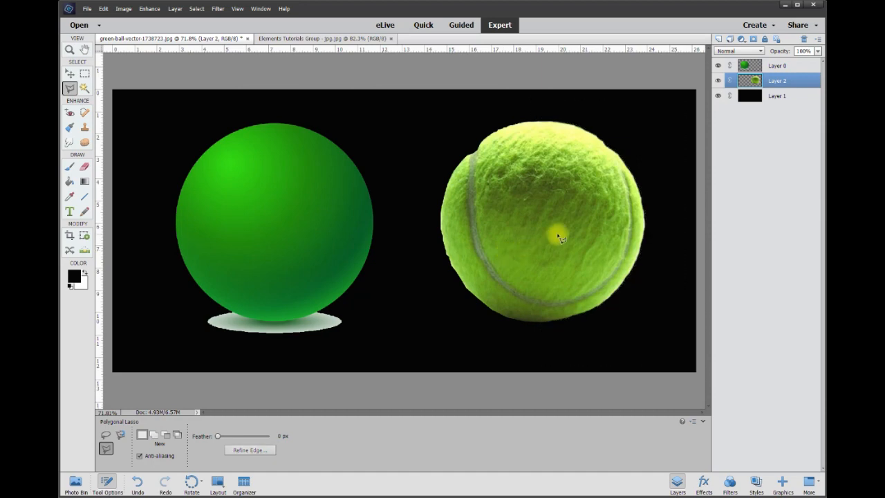
# Step: Examine the tennis ball's cut-out edge, comparing the lassoed left side with the erased right side and top
pyautogui.scroll(7, 465, 220)
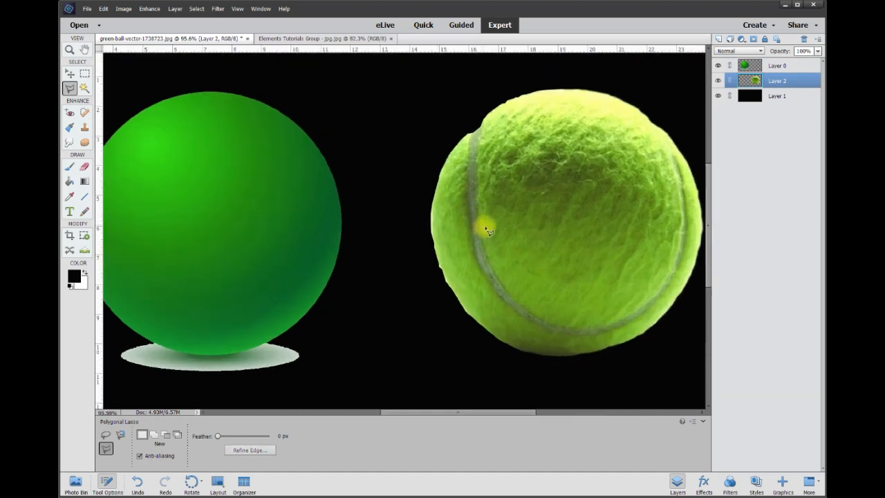
pyautogui.scroll(1, 488, 229)
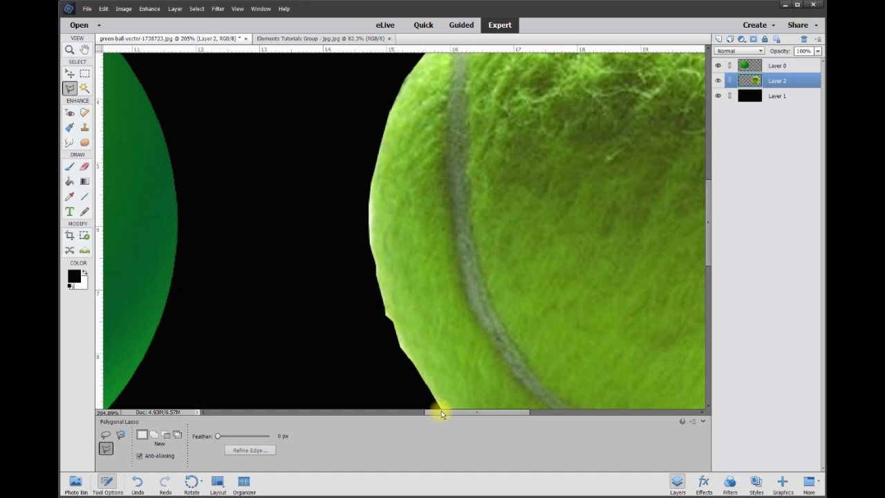
pyautogui.moveTo(441, 413); pyautogui.dragTo(509, 414)
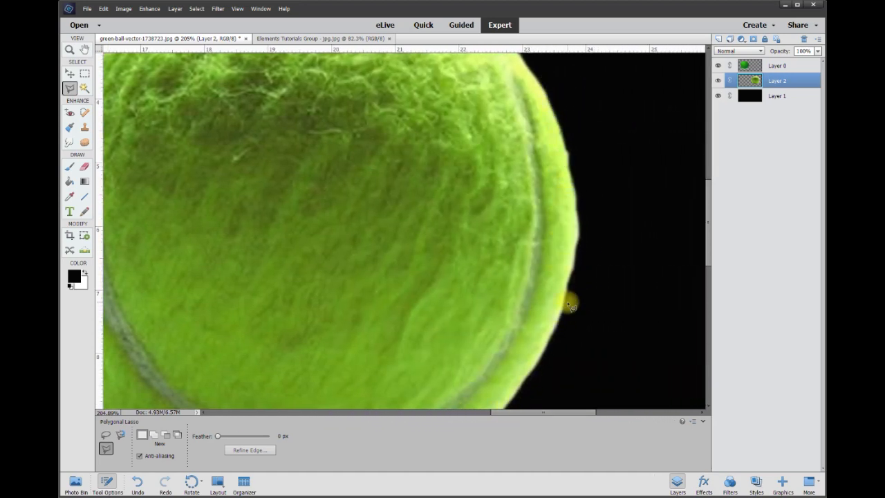
pyautogui.scroll(4, 570, 305)
pyautogui.moveTo(709, 246); pyautogui.dragTo(707, 168)
pyautogui.moveTo(600, 414); pyautogui.dragTo(548, 412)
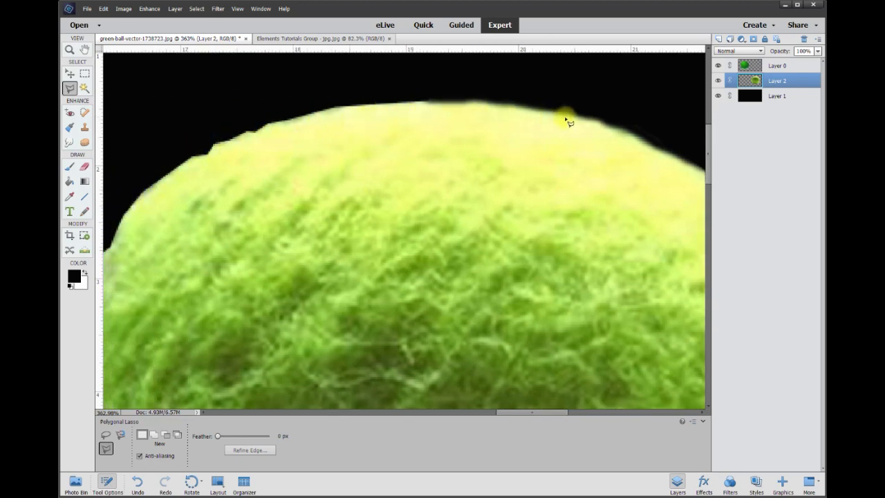
pyautogui.scroll(-4, 583, 290)
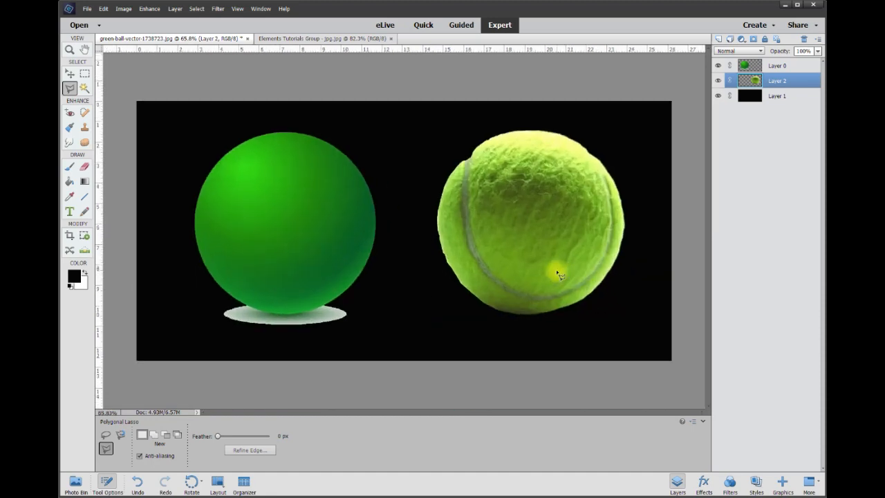
pyautogui.scroll(1, 533, 235)
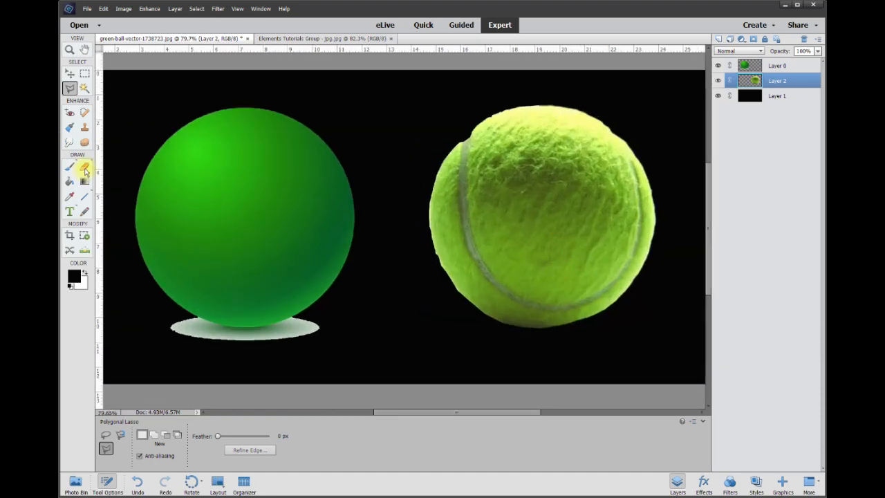